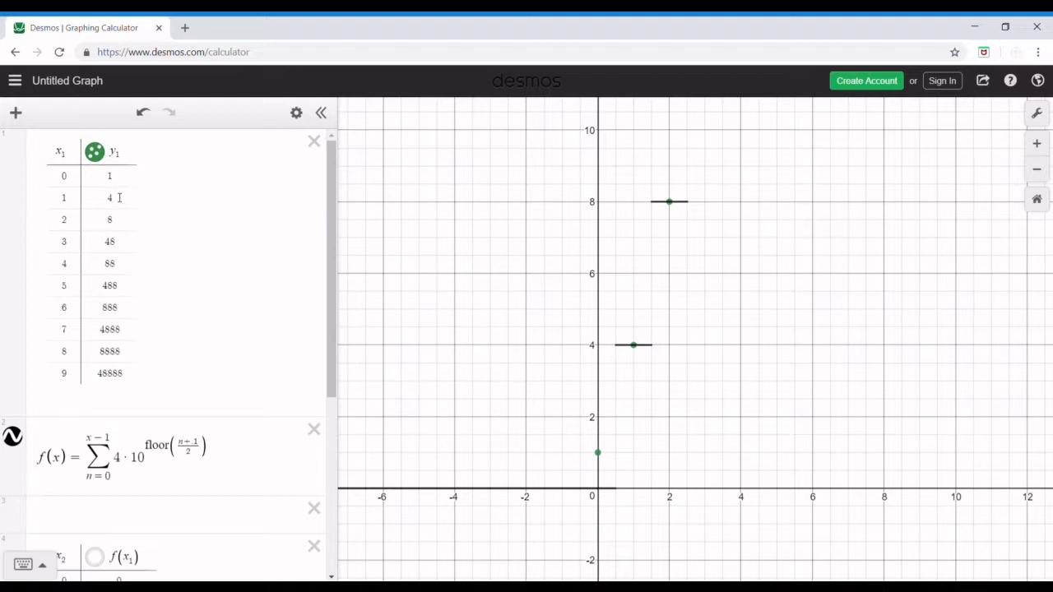
click(121, 200)
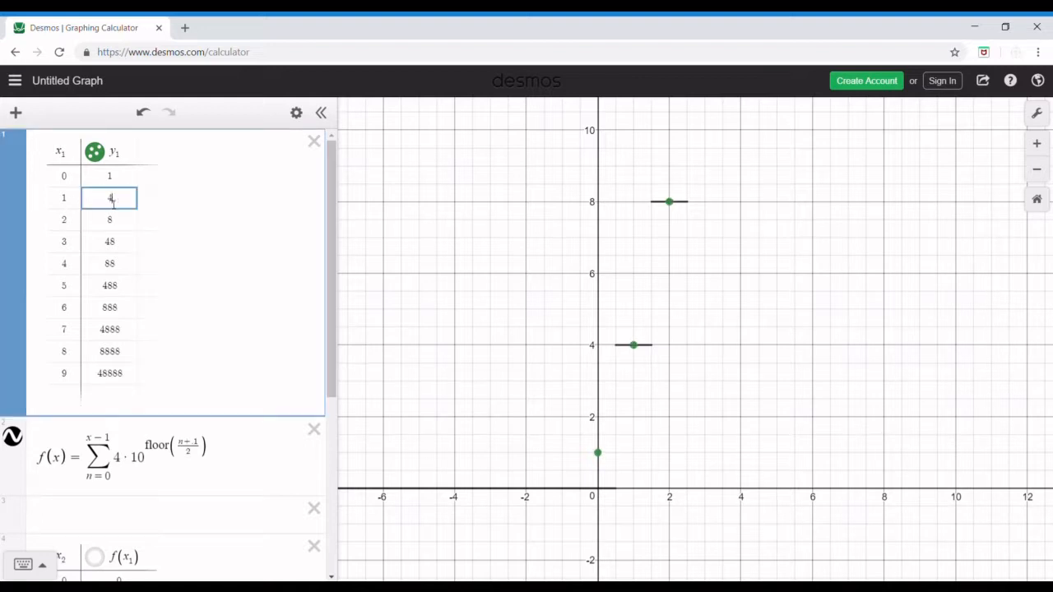
click(124, 220)
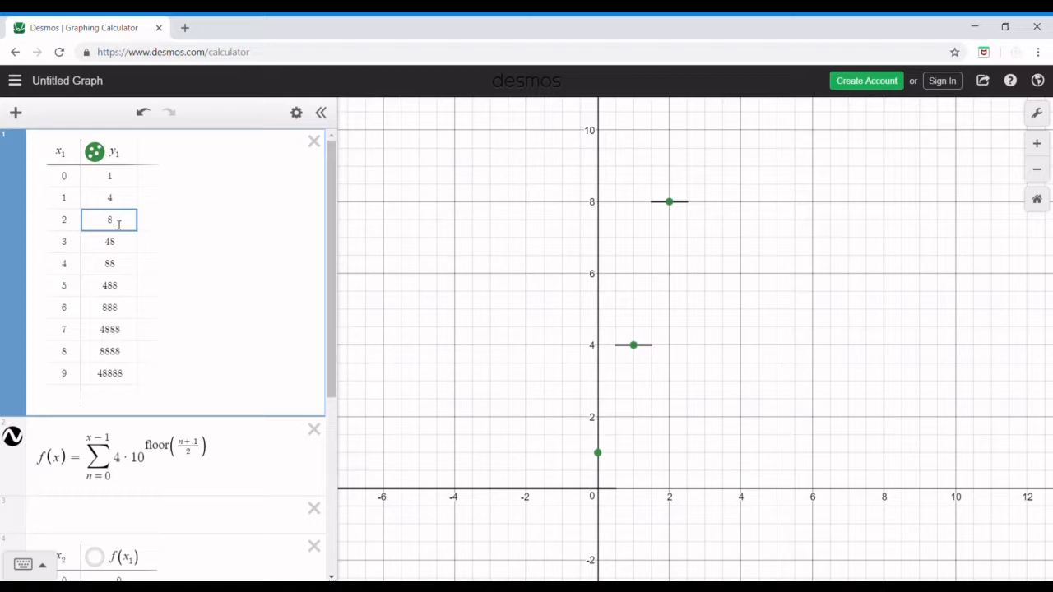
click(74, 226)
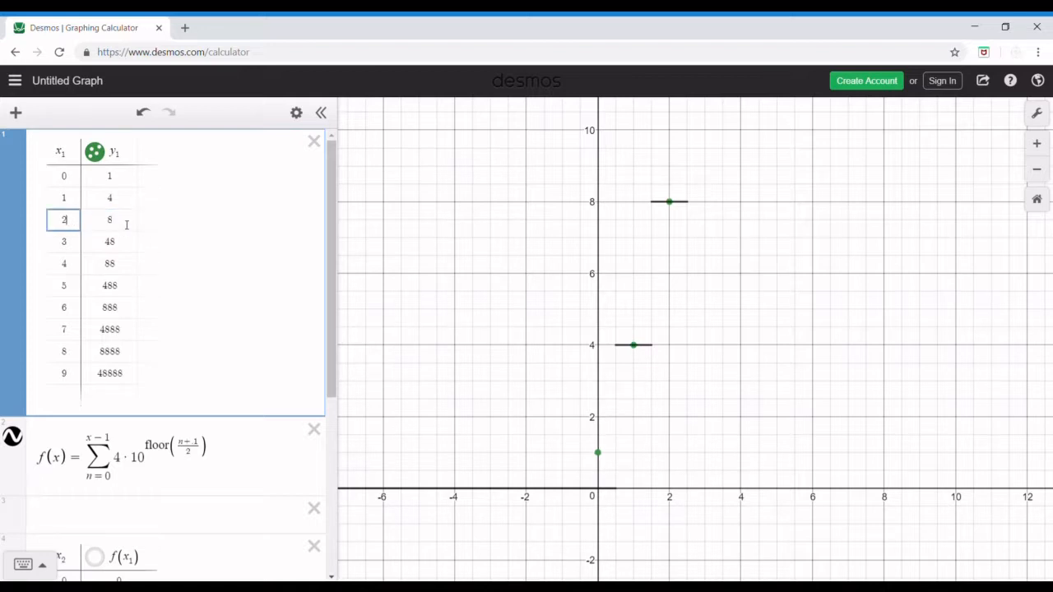
click(172, 228)
drag(745, 404, 744, 397)
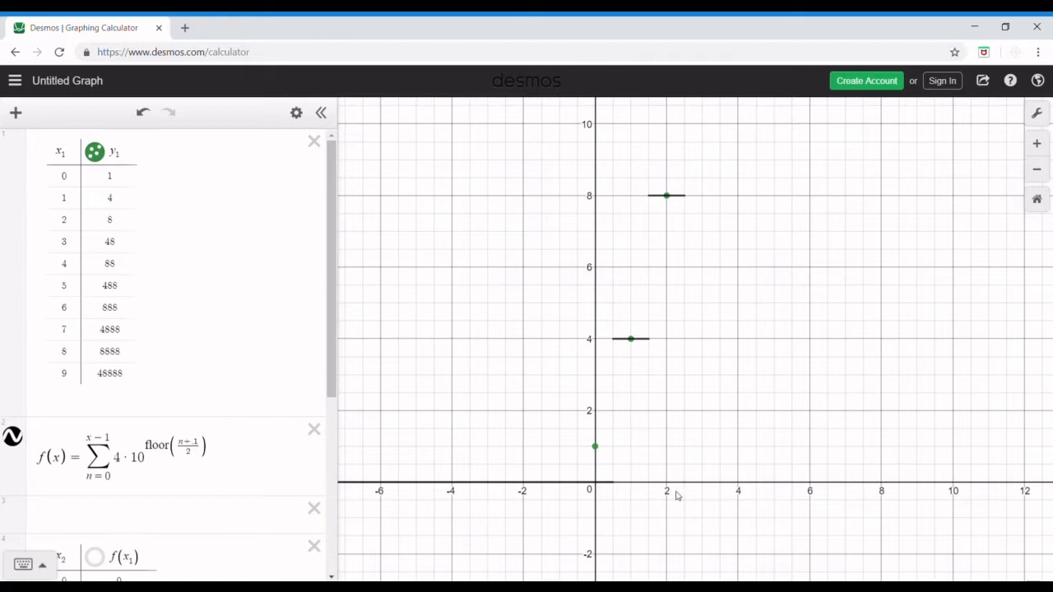
drag(735, 404, 723, 403)
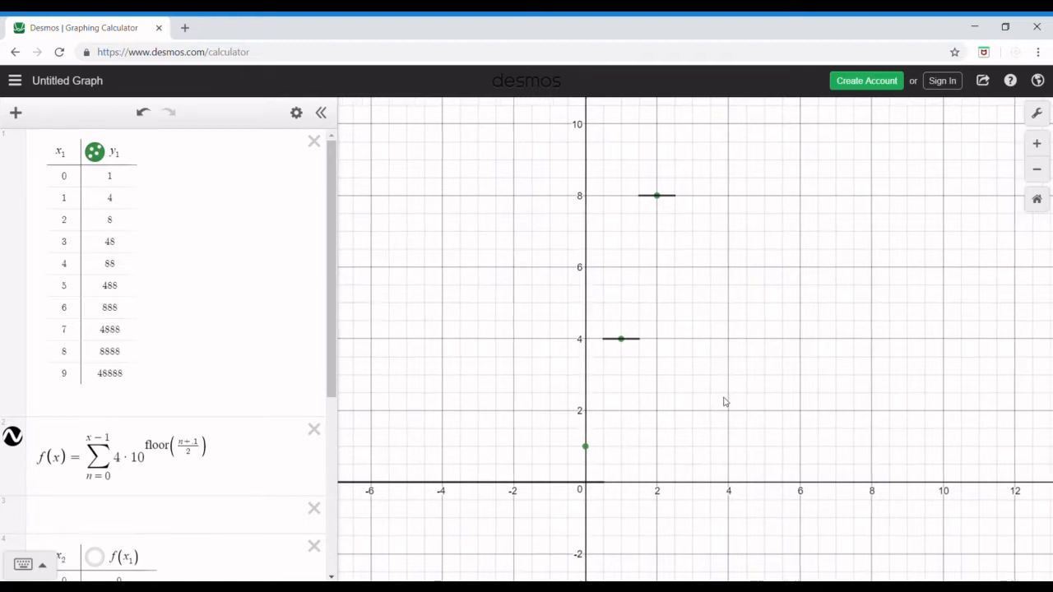
- Graph floor(x/2) in the empty expression line below the f(x) sum
click(176, 520)
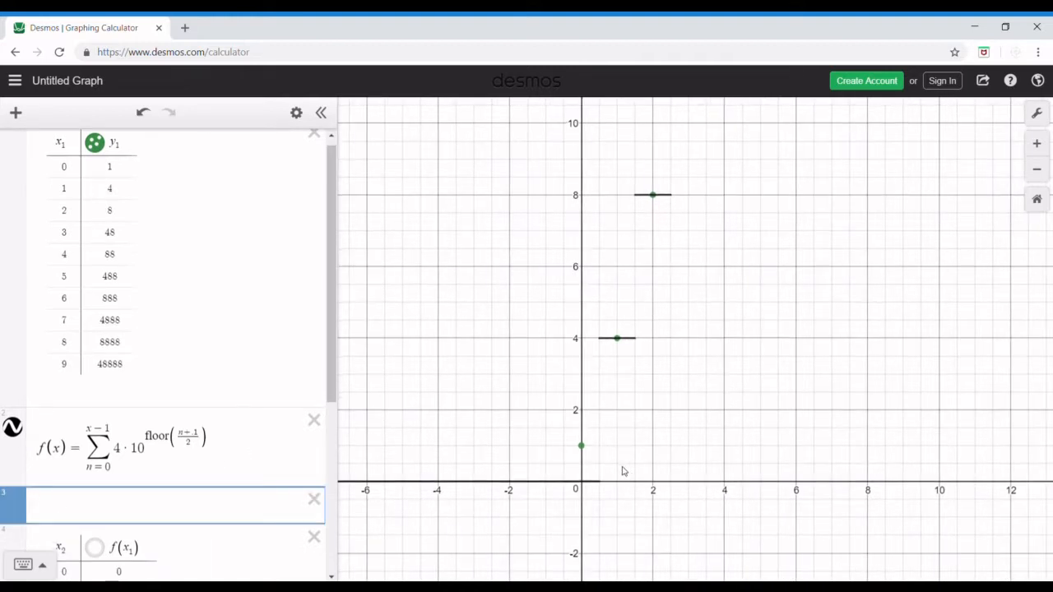
text(floor(n/2)
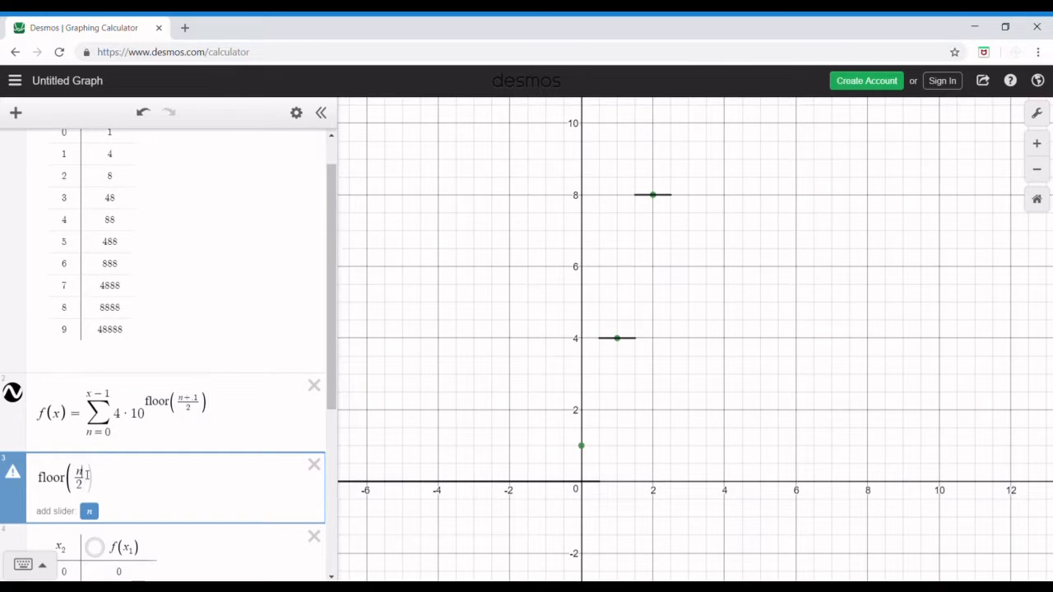
key(BackSpace)
text(x)
- Examine the steps of the floor(x/2) graph along the x-axis, and the y₁ values for x = 4 and x = 5 in the table
drag(773, 352, 735, 308)
click(590, 438)
click(673, 453)
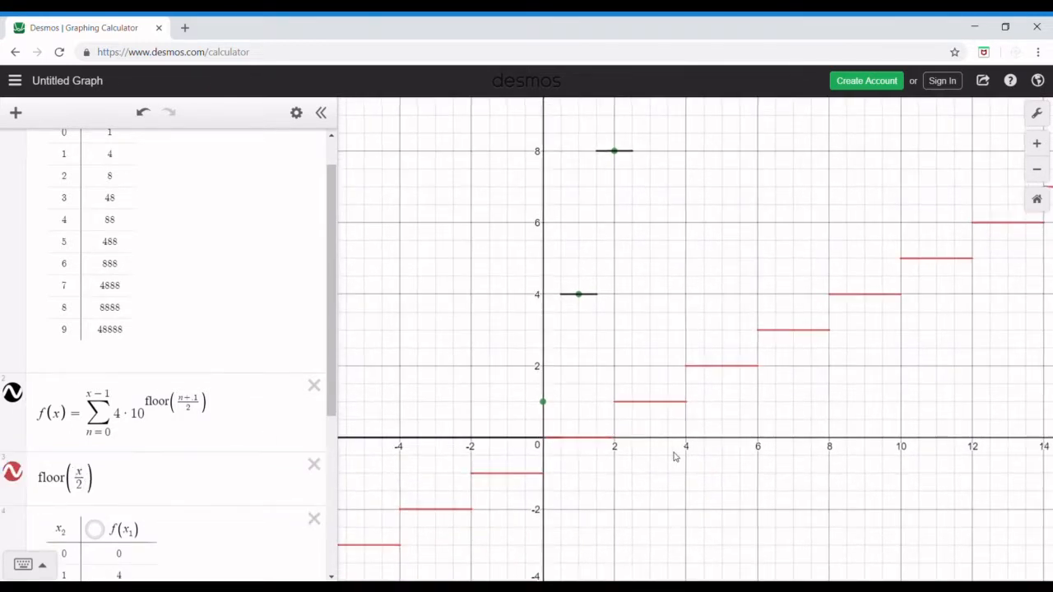
click(633, 402)
click(719, 366)
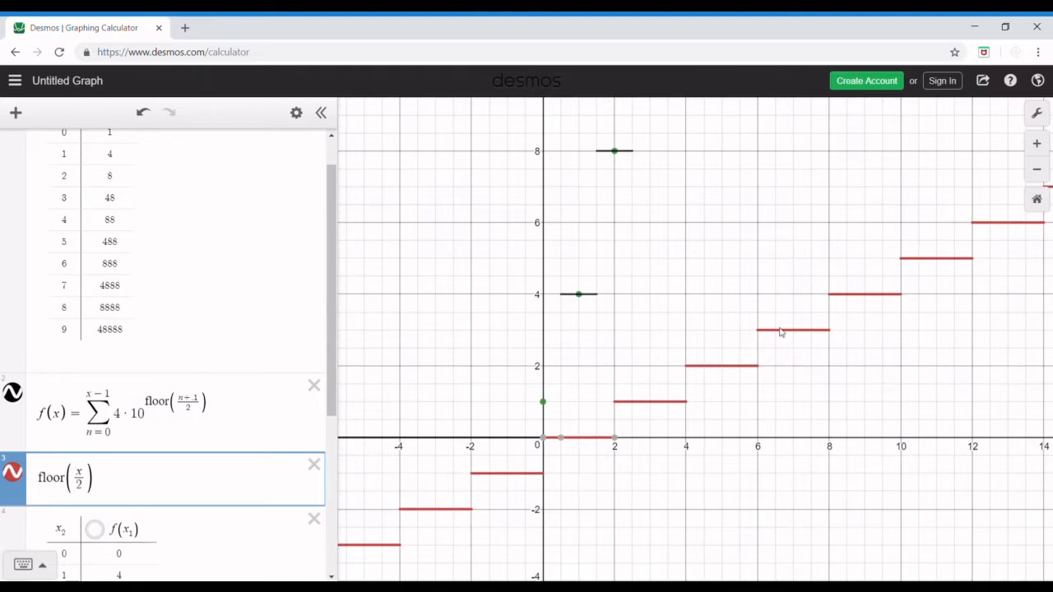
click(780, 330)
click(851, 351)
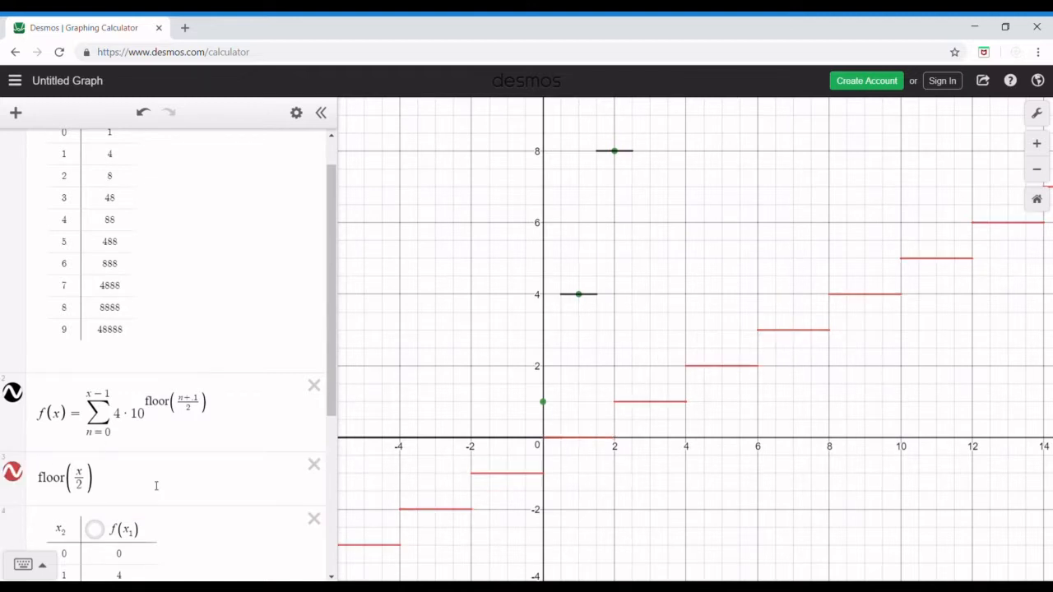
mouse_move(491, 480)
mouse_down()
mouse_move(479, 482)
mouse_move(525, 482)
mouse_move(489, 491)
mouse_up()
click(595, 488)
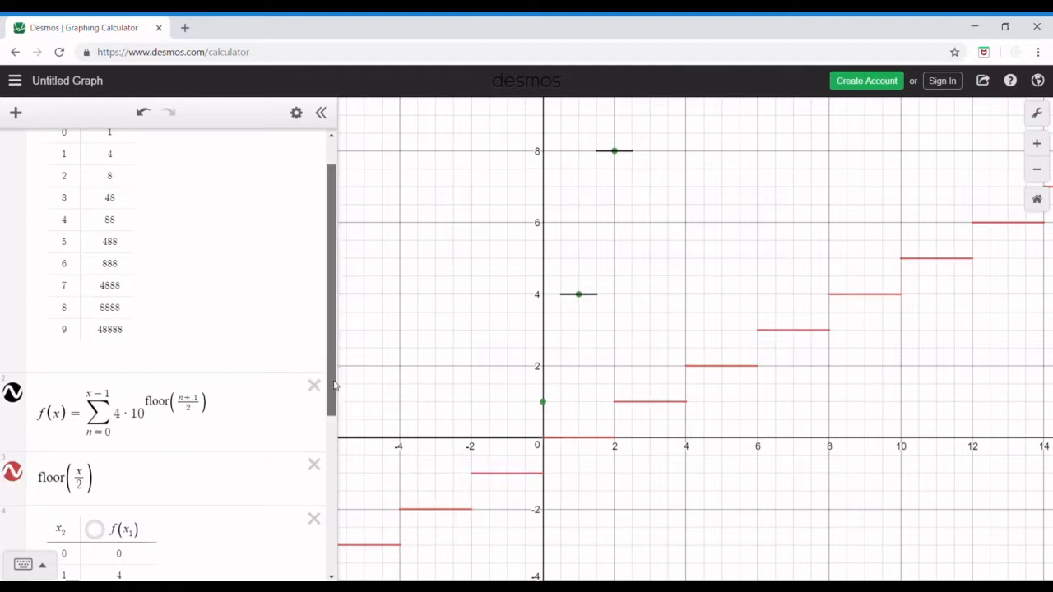
scroll(332, 383, up, 1)
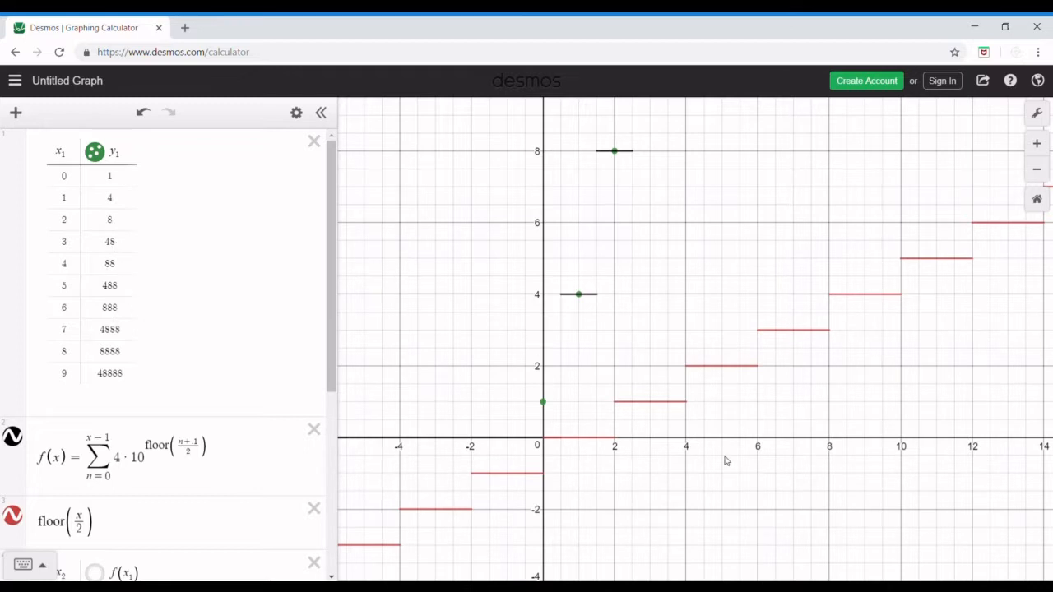
drag(726, 457, 722, 449)
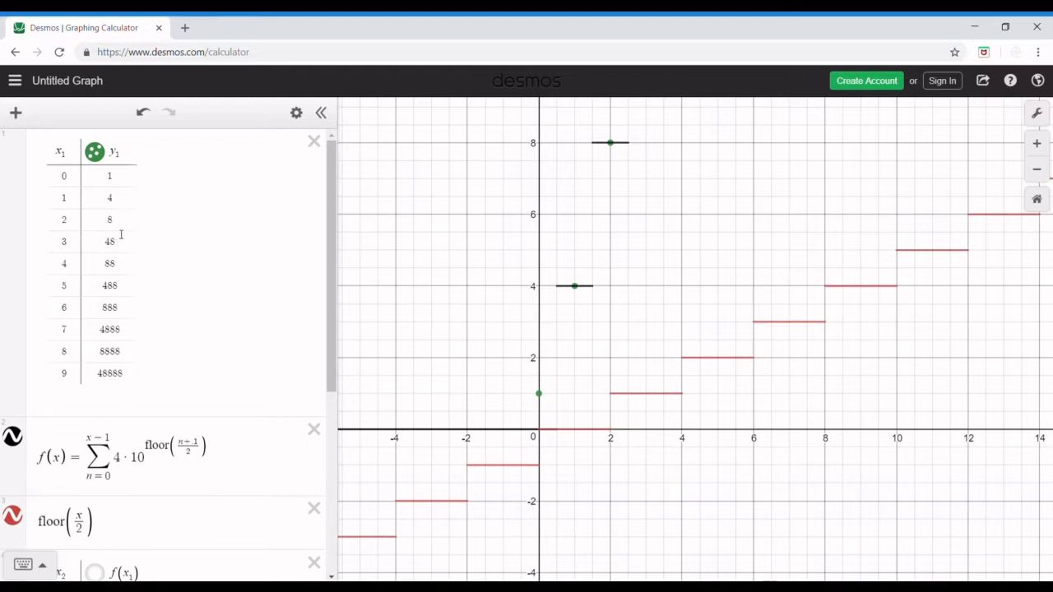
click(125, 265)
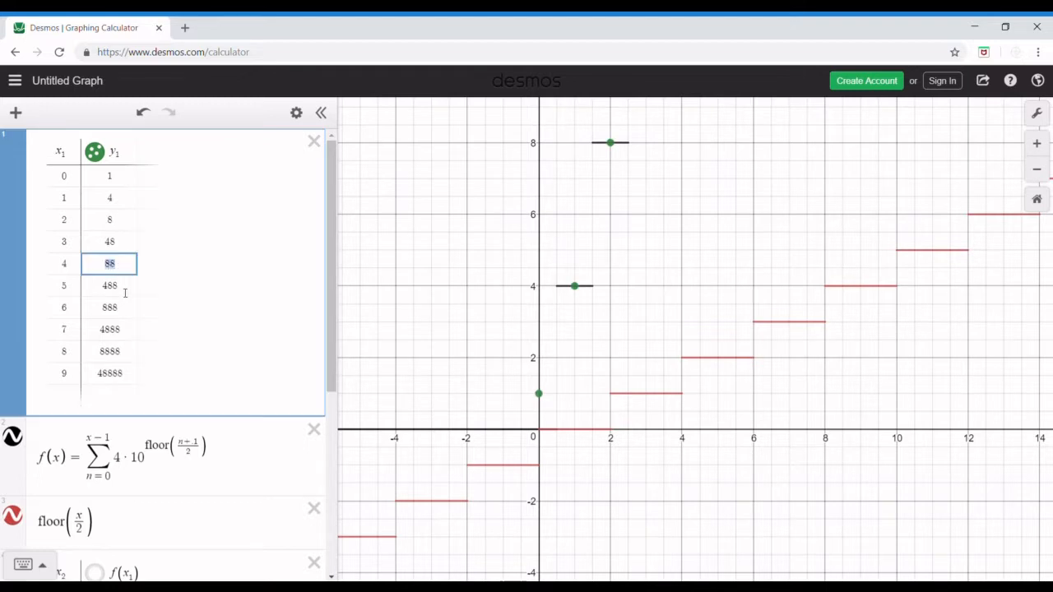
drag(124, 291, 104, 289)
click(174, 298)
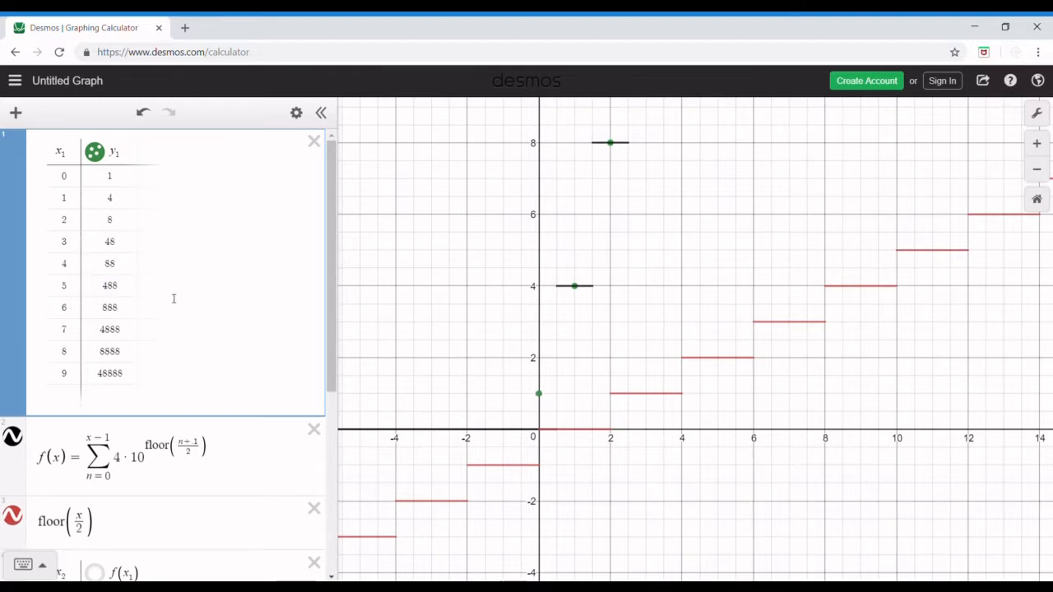
- Replace the floor(x/2) expression with 10 raised to the power floor(x/2)
click(96, 518)
key(ctrl+a)
key(ctrl+c)
key(BackSpace)
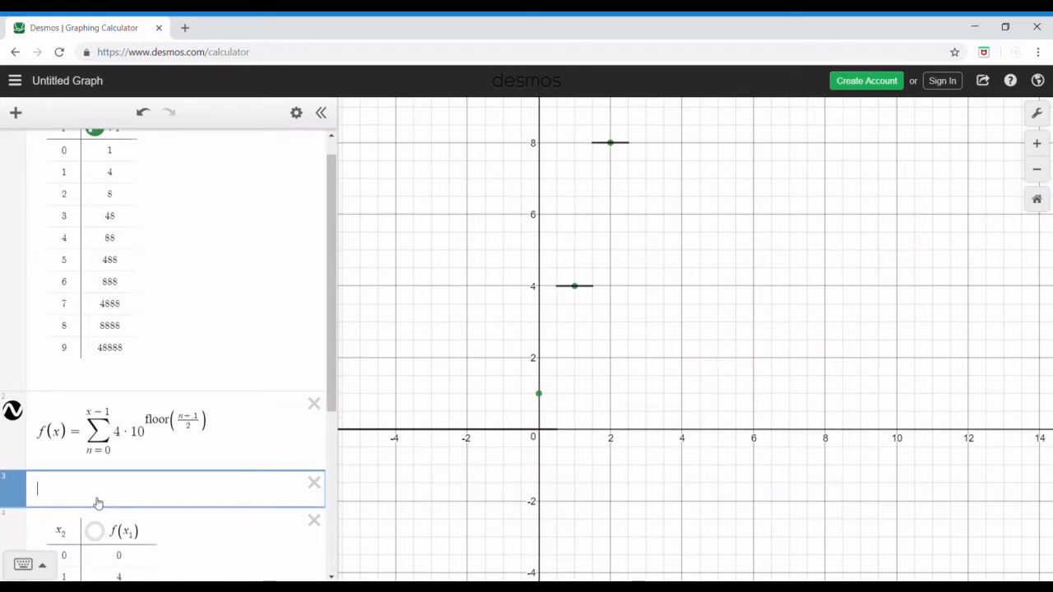
text(10^)
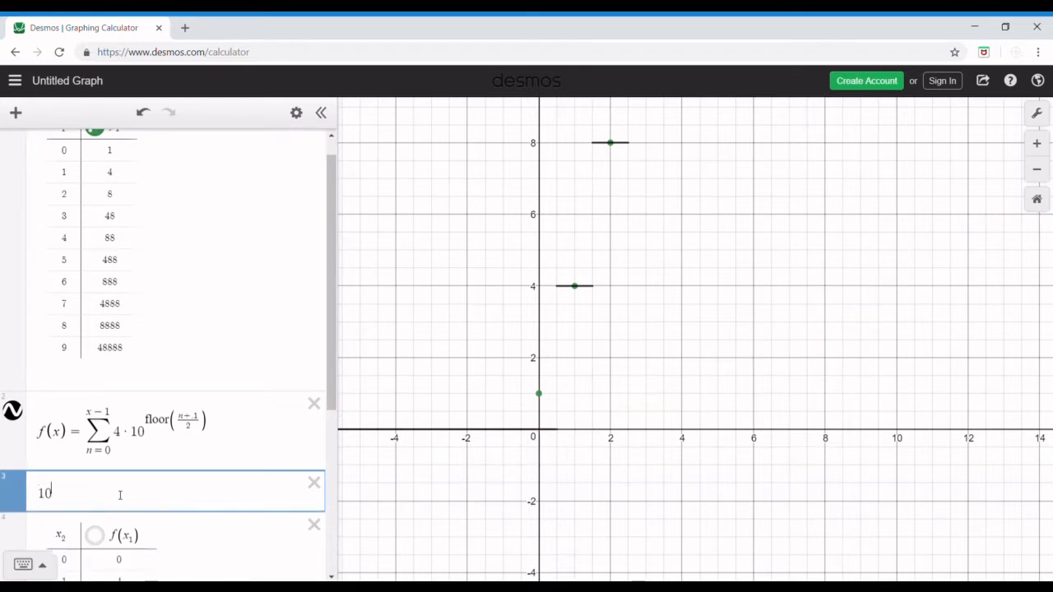
key(ctrl+v)
click(699, 385)
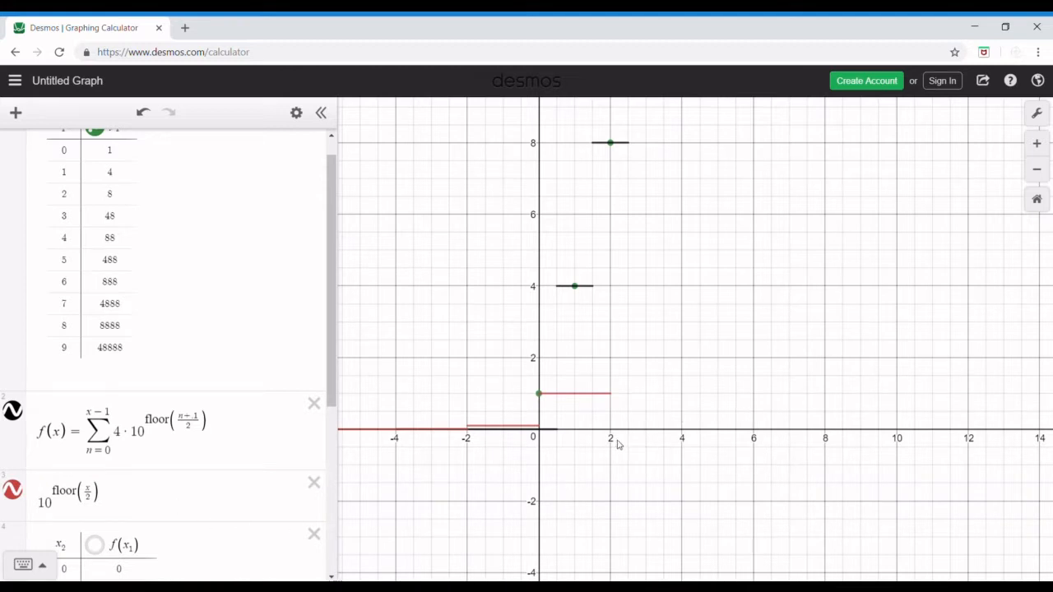
- Multiply the power-of-ten expression by 4 so it reads 4·10^floor(x/2)
scroll(617, 449, up, 1)
scroll(699, 368, down, 5)
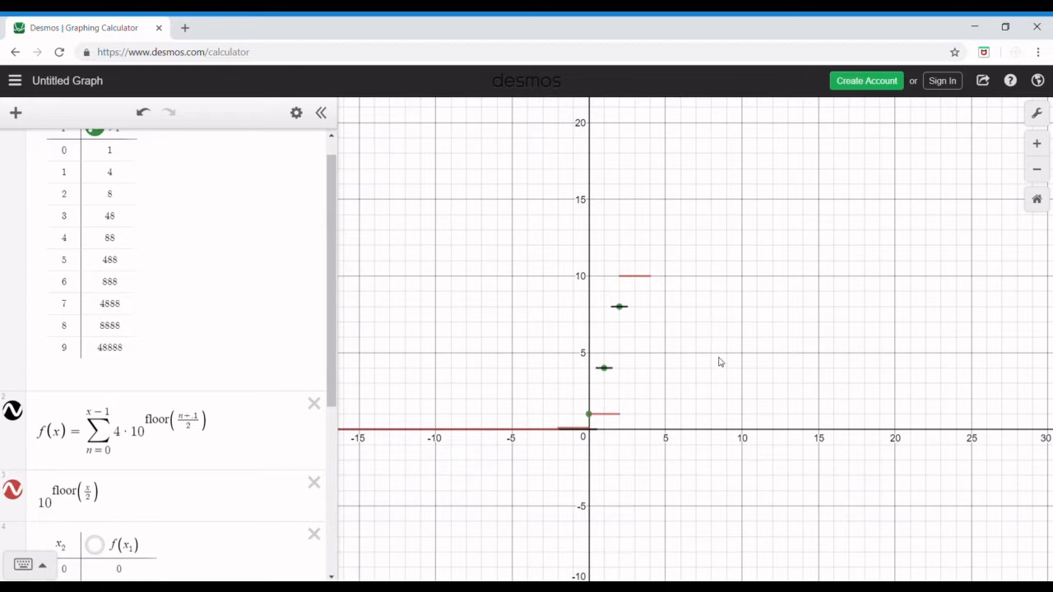
drag(721, 335, 695, 355)
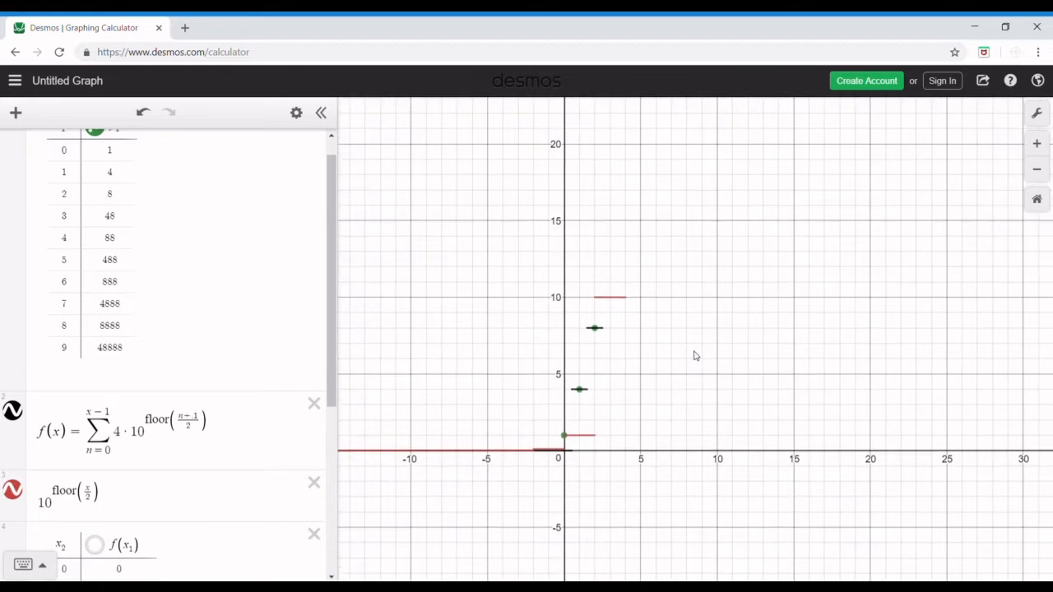
click(46, 503)
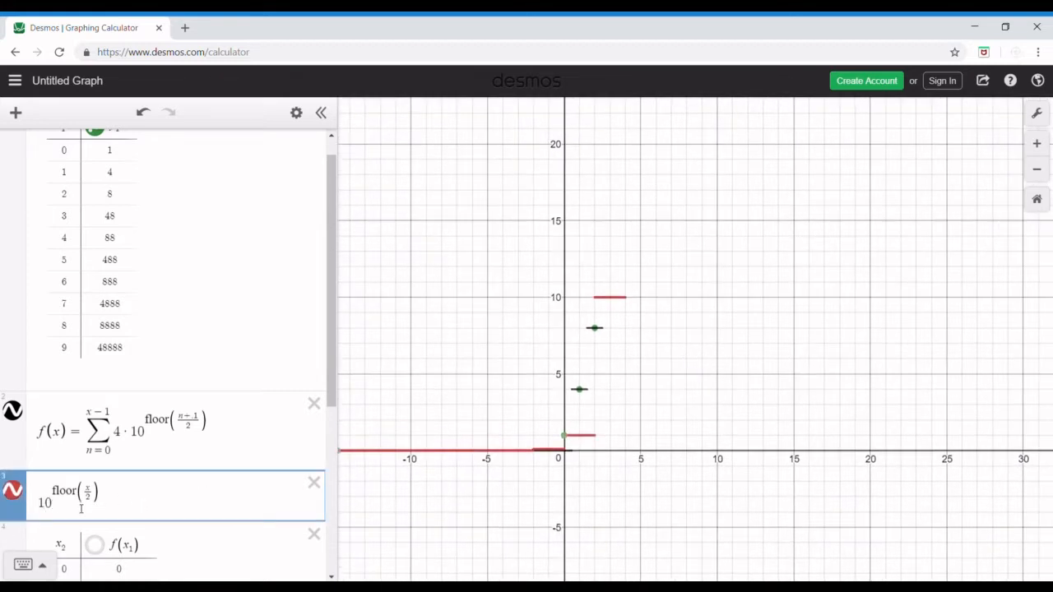
text(4*)
click(705, 437)
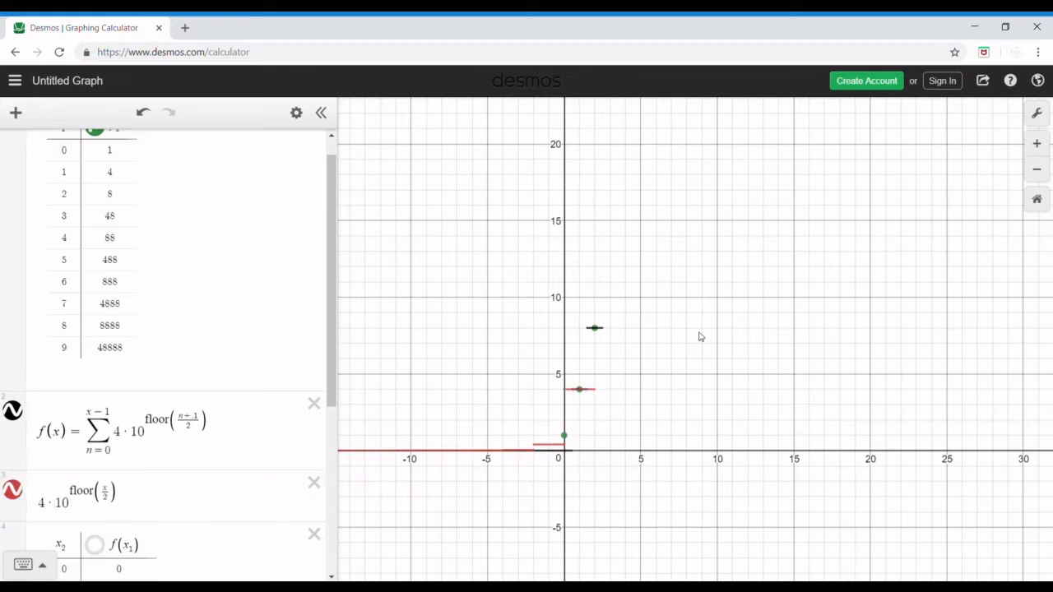
- Check the 4·10^floor(x/2) graph against the plotted table points, and delete that expression
scroll(700, 336, down, 6)
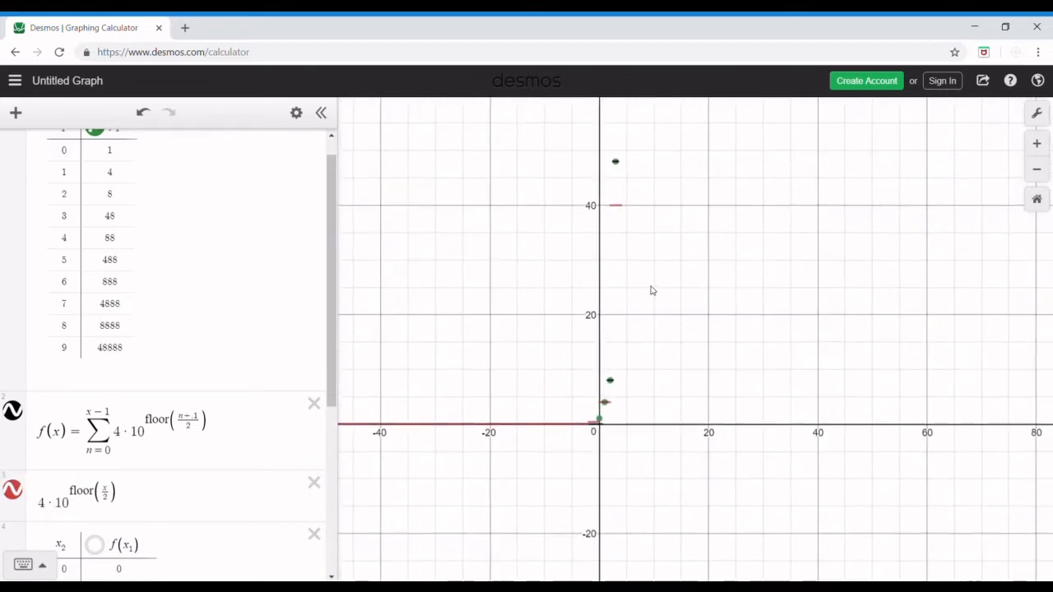
drag(615, 206, 620, 206)
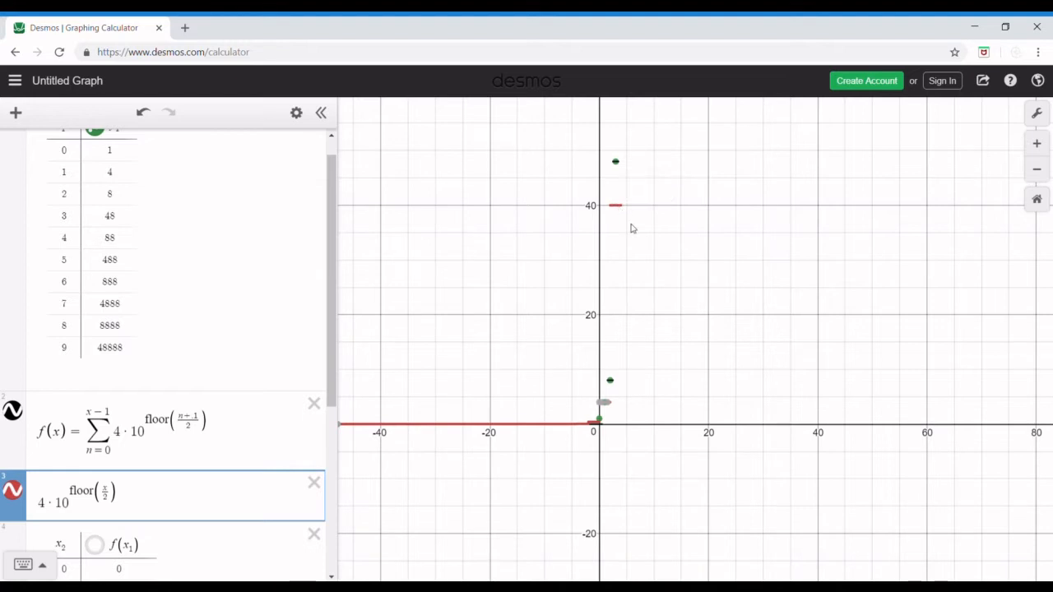
click(631, 229)
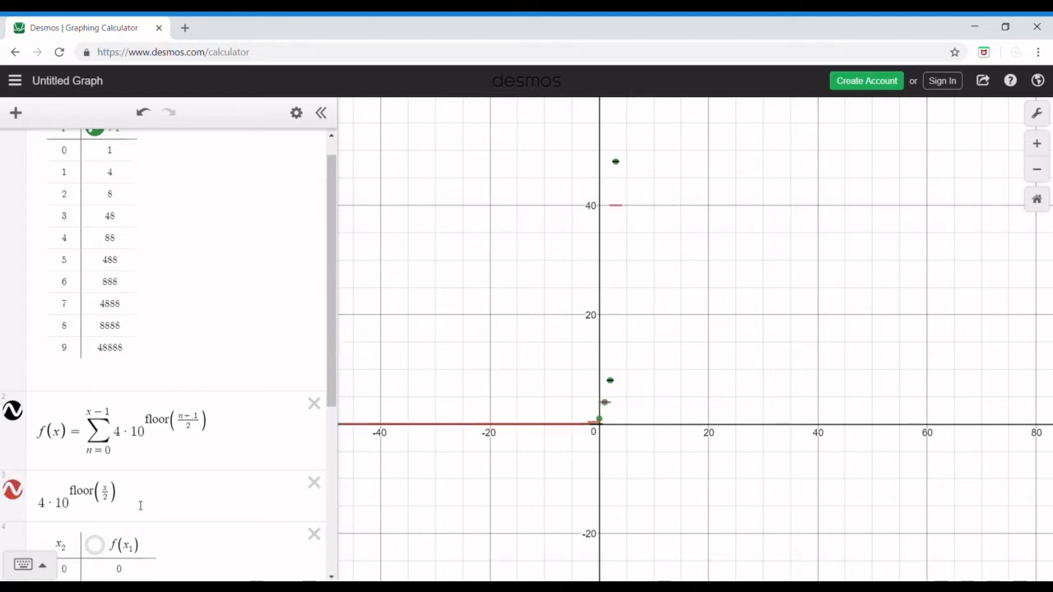
drag(140, 505, 37, 502)
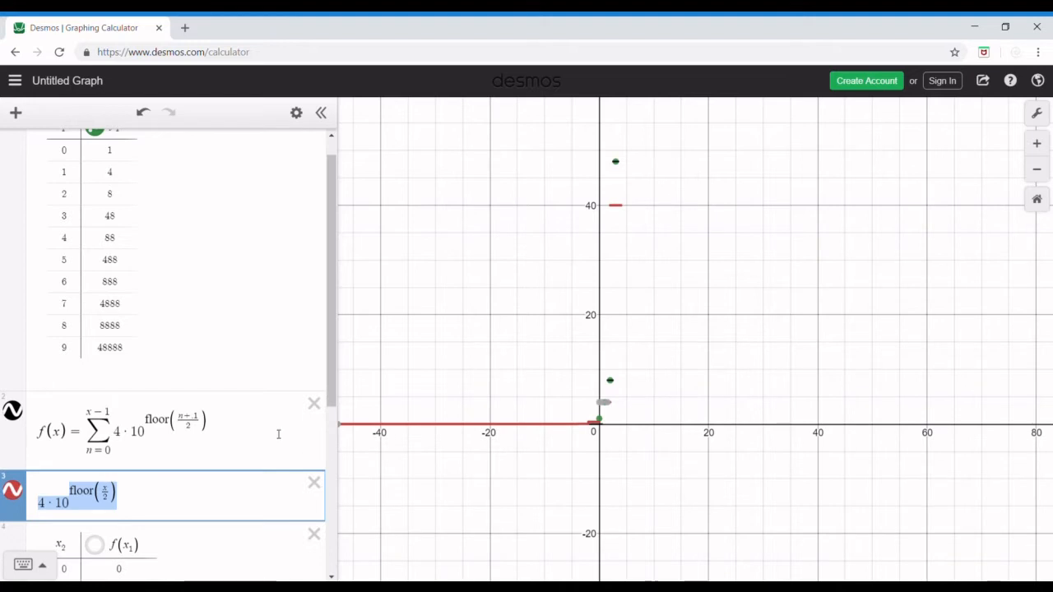
click(312, 484)
- Examine how the steps of the f(x) graph line up with the first table's plotted points from x = 1 to x = 4
scroll(655, 440, up, 6)
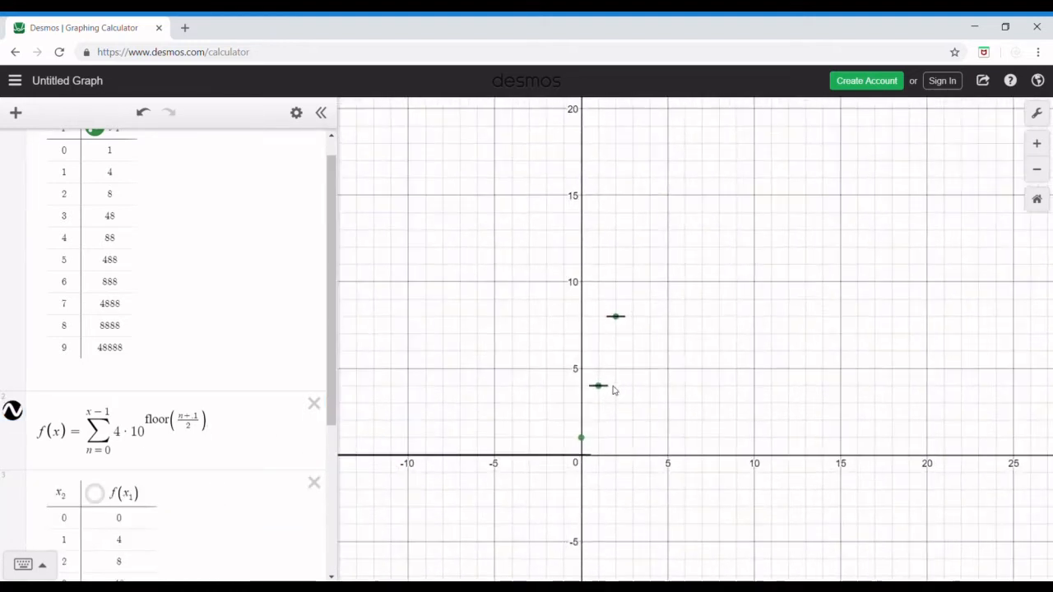
scroll(658, 378, up, 2)
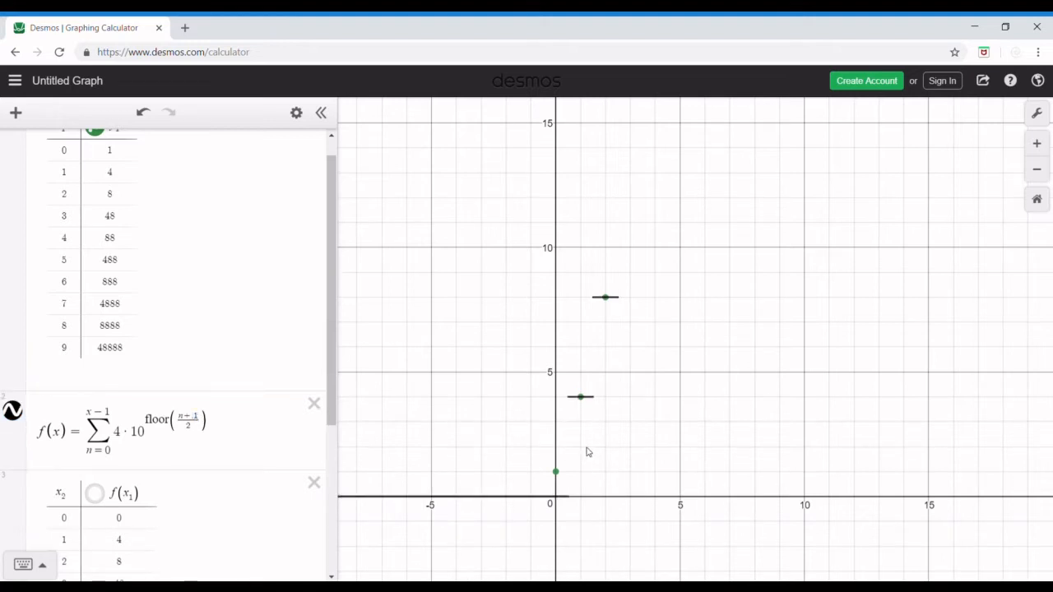
drag(668, 395, 652, 401)
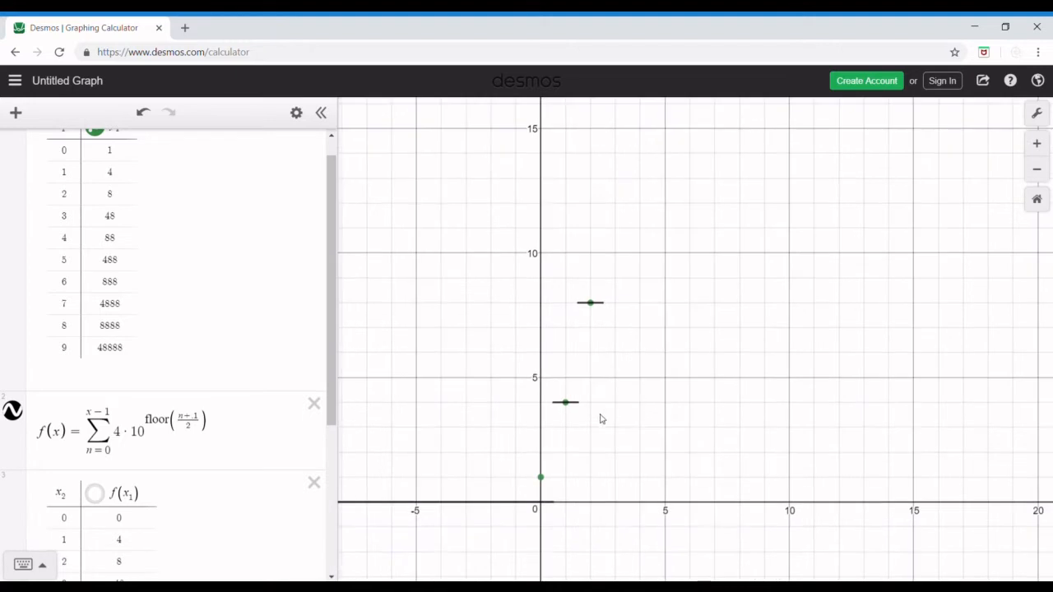
scroll(604, 435, up, 5)
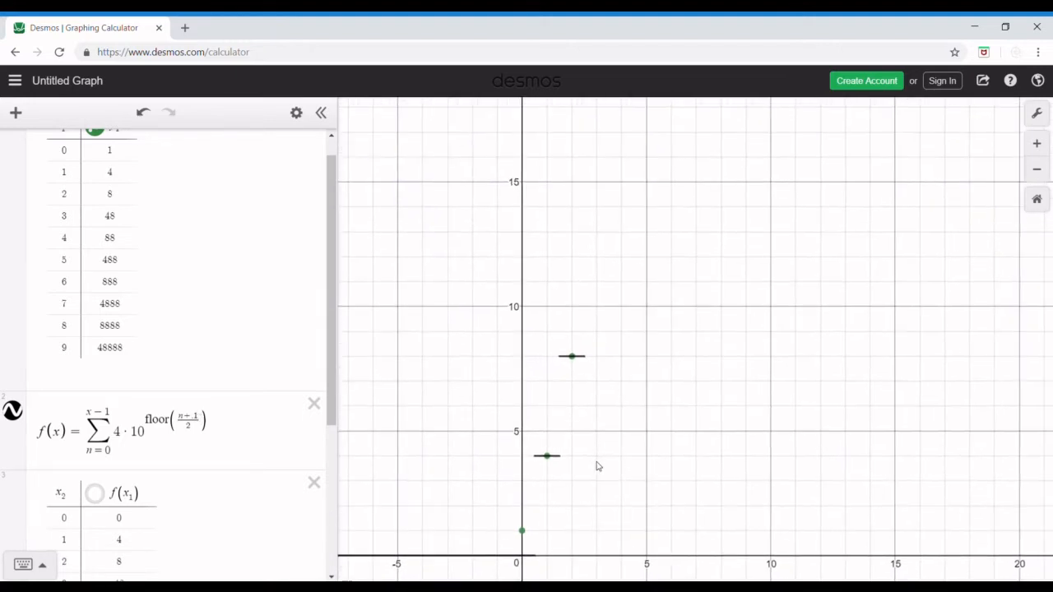
scroll(600, 359, down, 10)
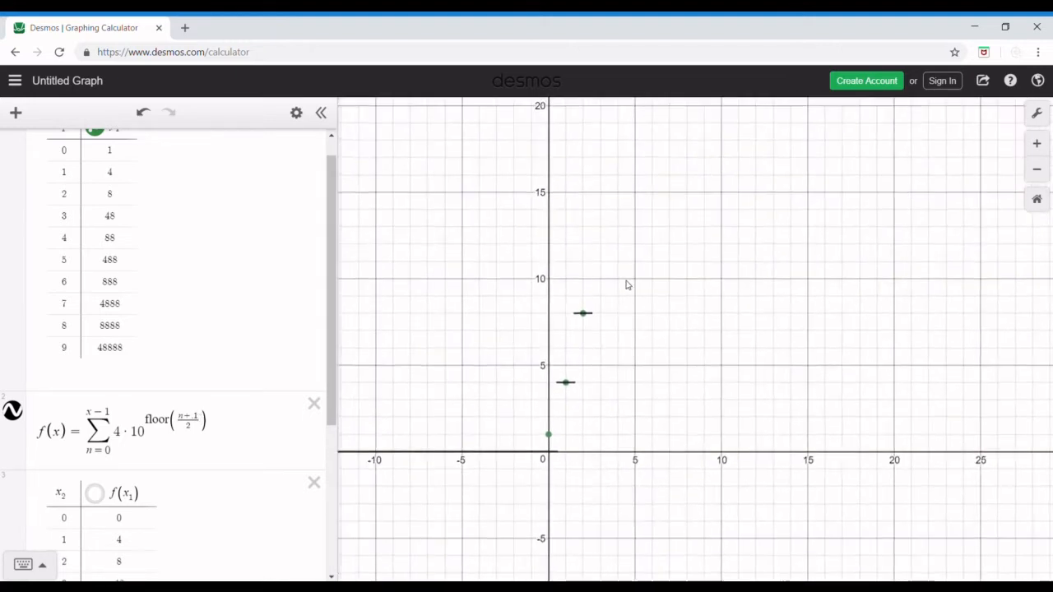
drag(604, 158, 524, 420)
scroll(509, 313, up, 8)
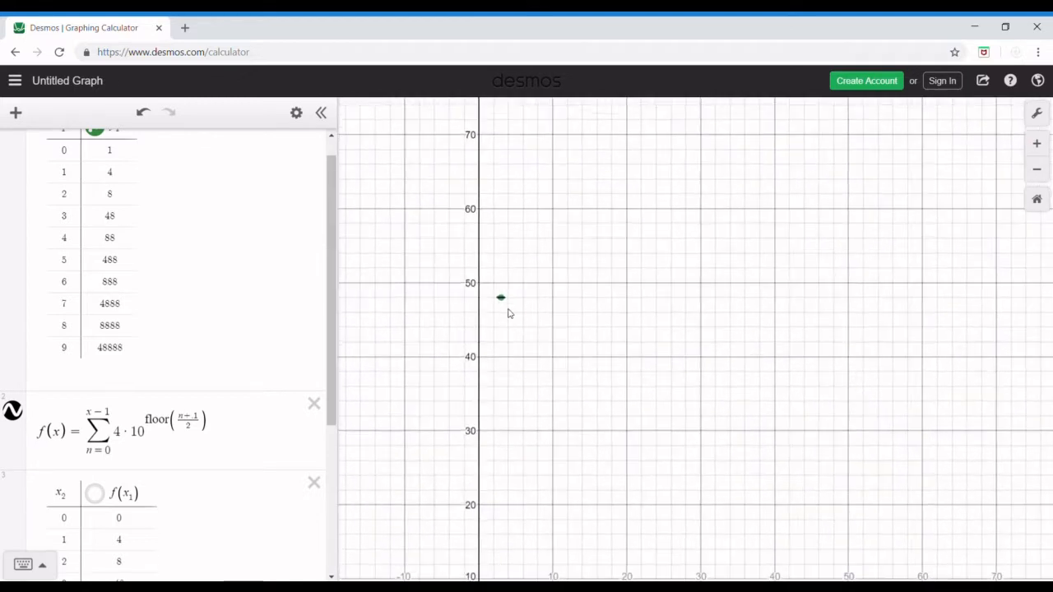
scroll(526, 313, up, 2)
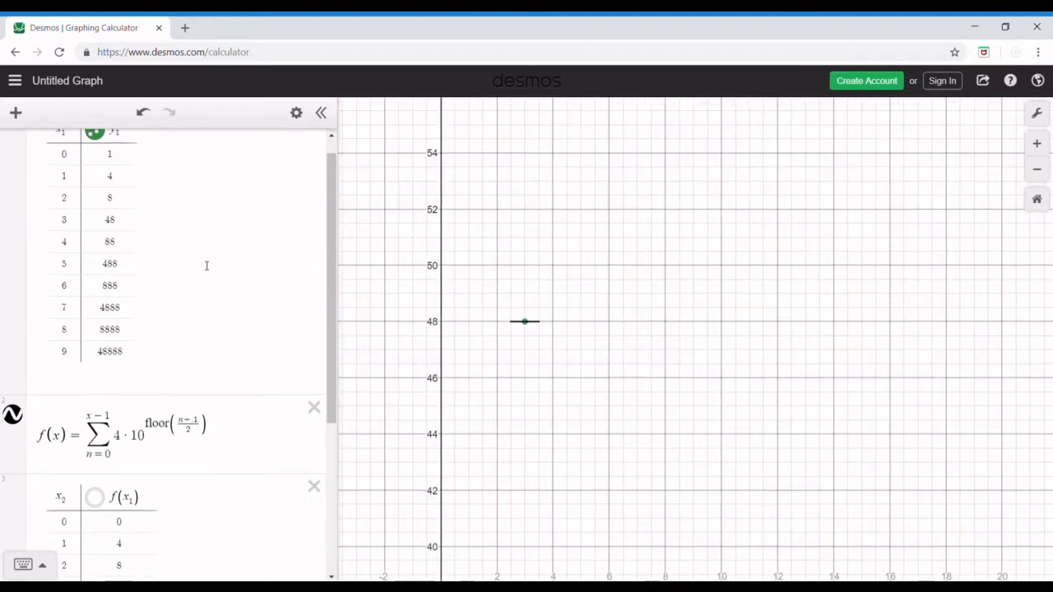
scroll(206, 266, up, 1)
scroll(581, 326, down, 2)
scroll(582, 326, down, 8)
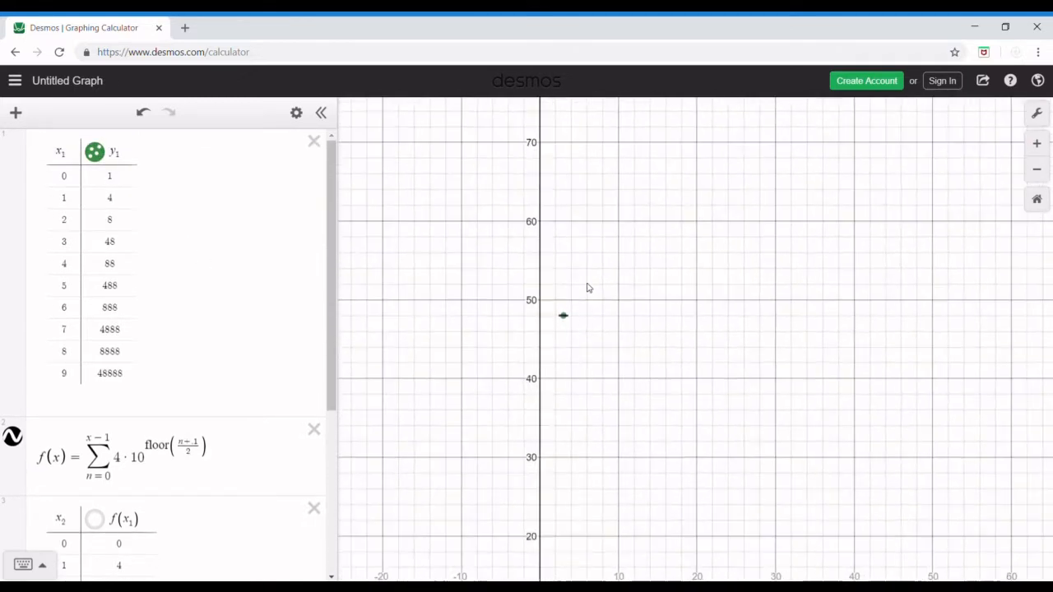
scroll(592, 230, up, 4)
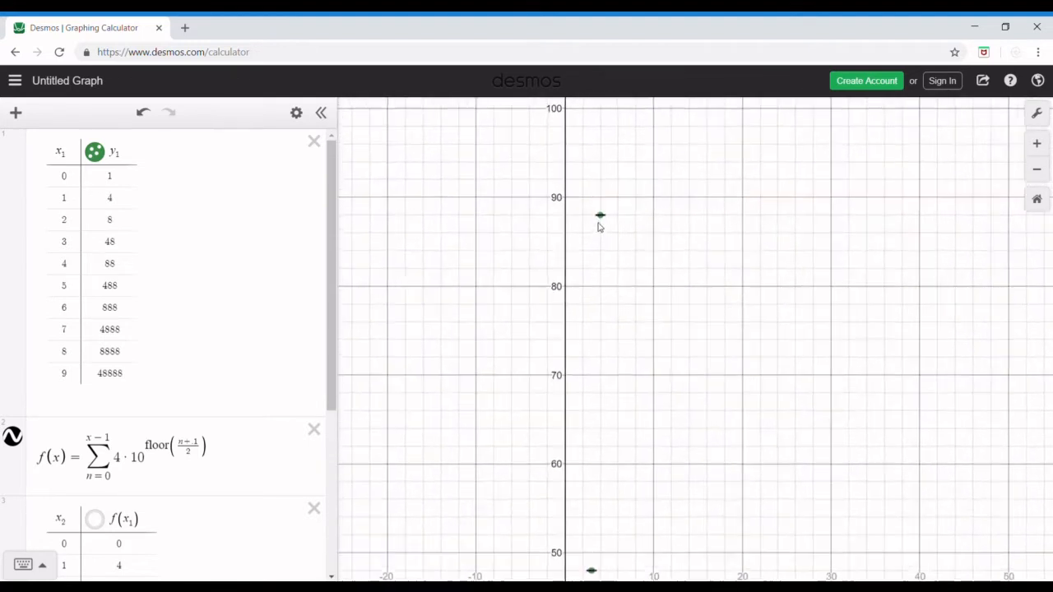
- Compare the y₁ values in the first table with the f(x₁) values in the second table for x = 0 to 9
scroll(700, 232, down, 1)
drag(705, 382, 730, 119)
scroll(628, 417, up, 5)
drag(734, 404, 660, 374)
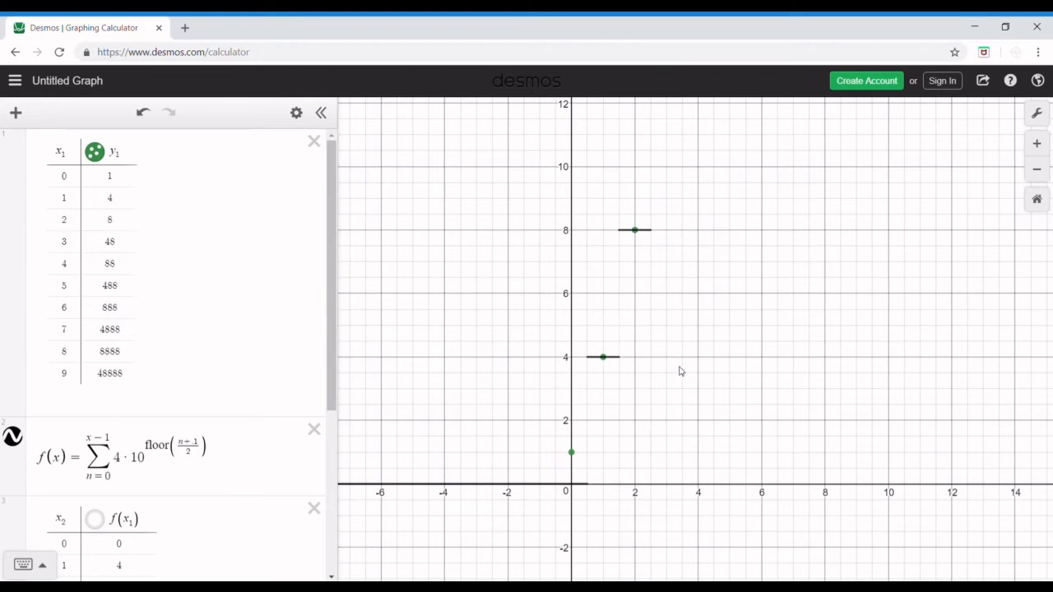
scroll(194, 296, down, 5)
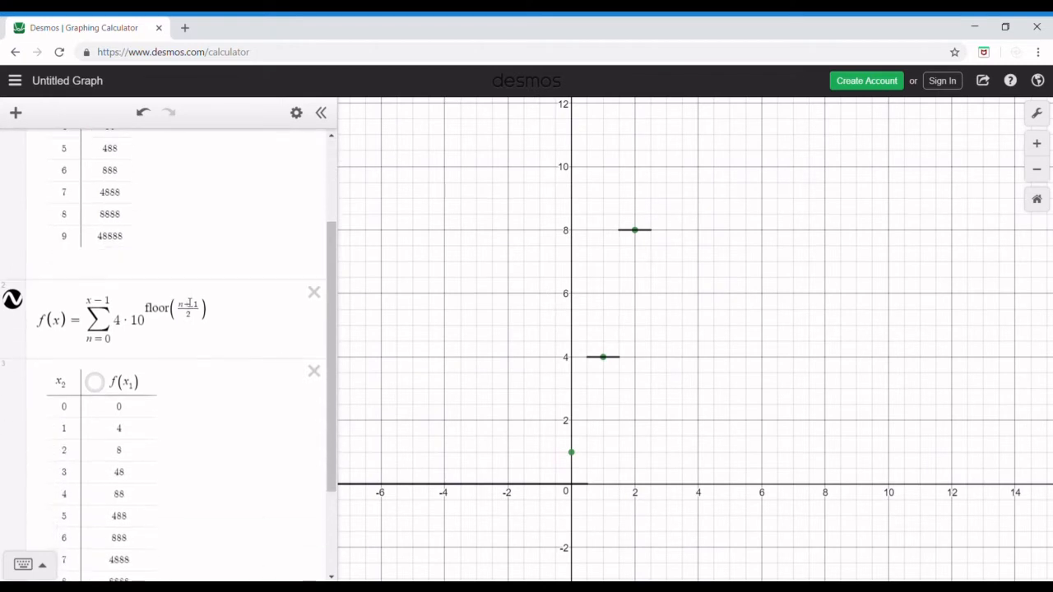
scroll(216, 345, up, 5)
scroll(181, 254, down, 5)
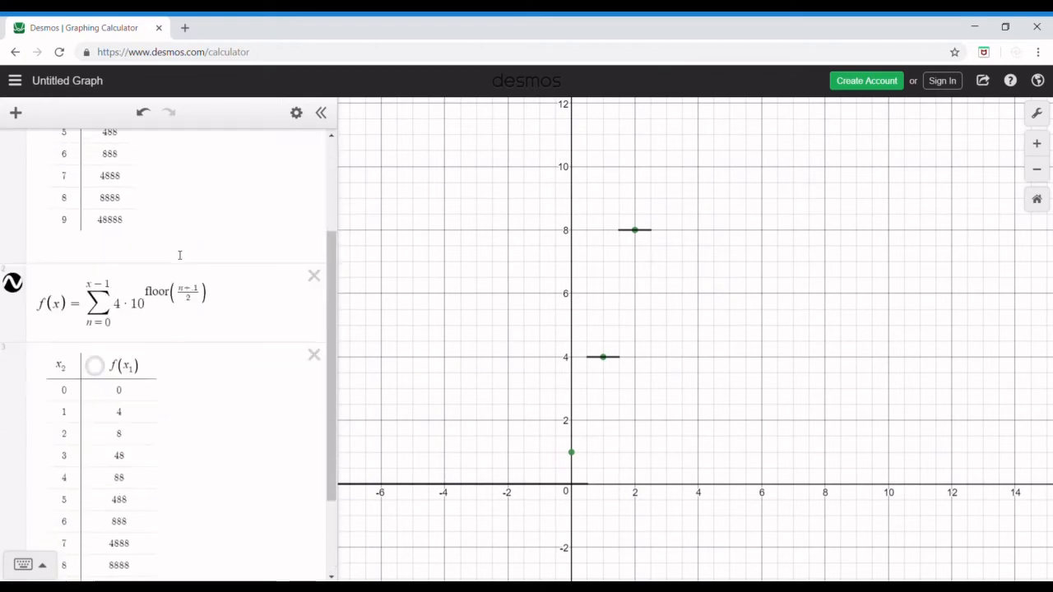
scroll(181, 254, up, 5)
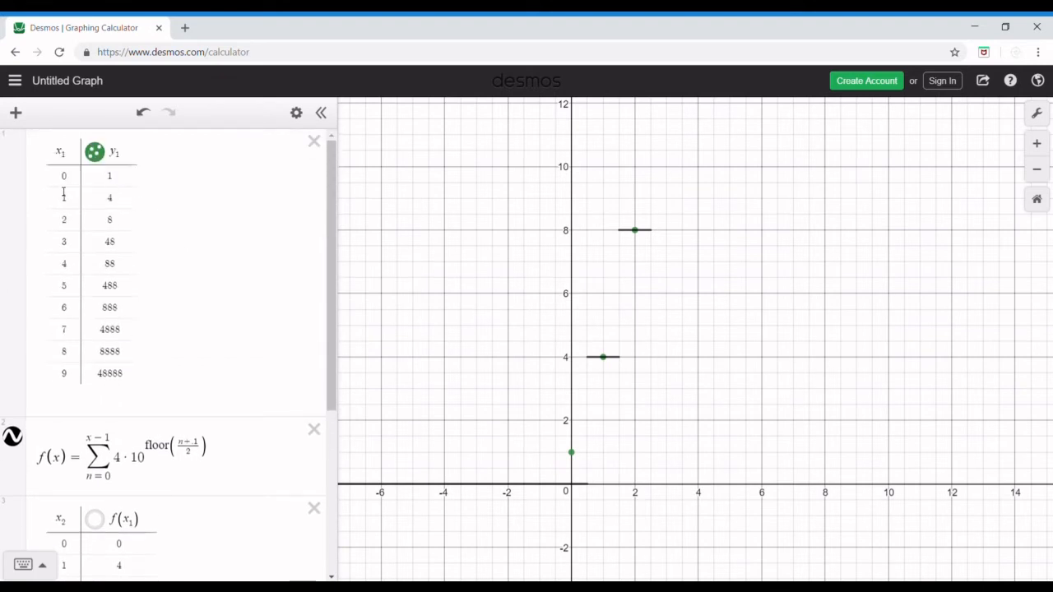
scroll(167, 242, down, 5)
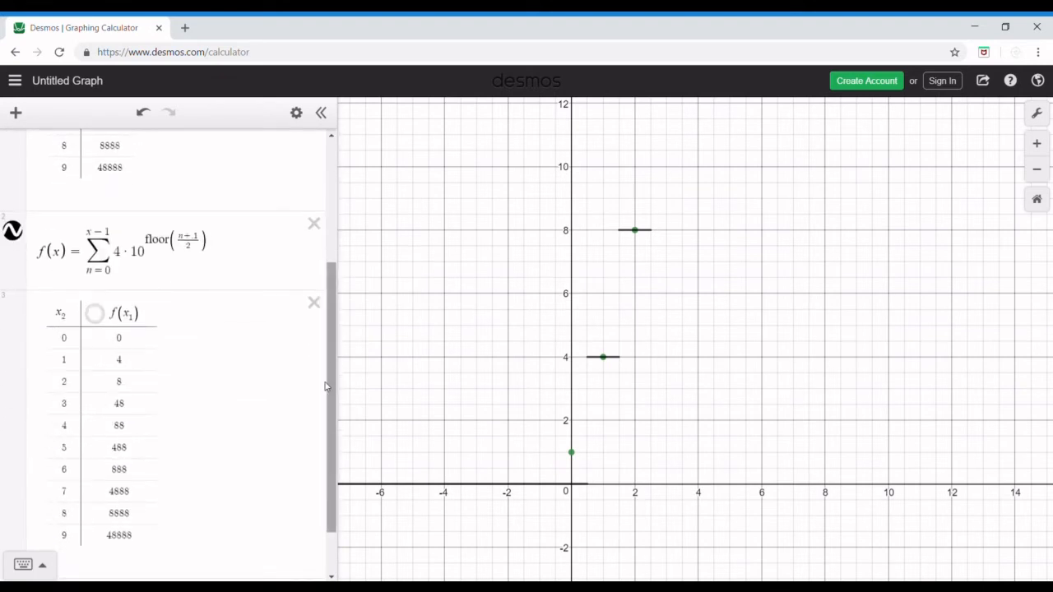
scroll(210, 376, up, 5)
- Examine the f(x) graph around the origin against the first table's plotted point at x = 0
drag(512, 443, 514, 420)
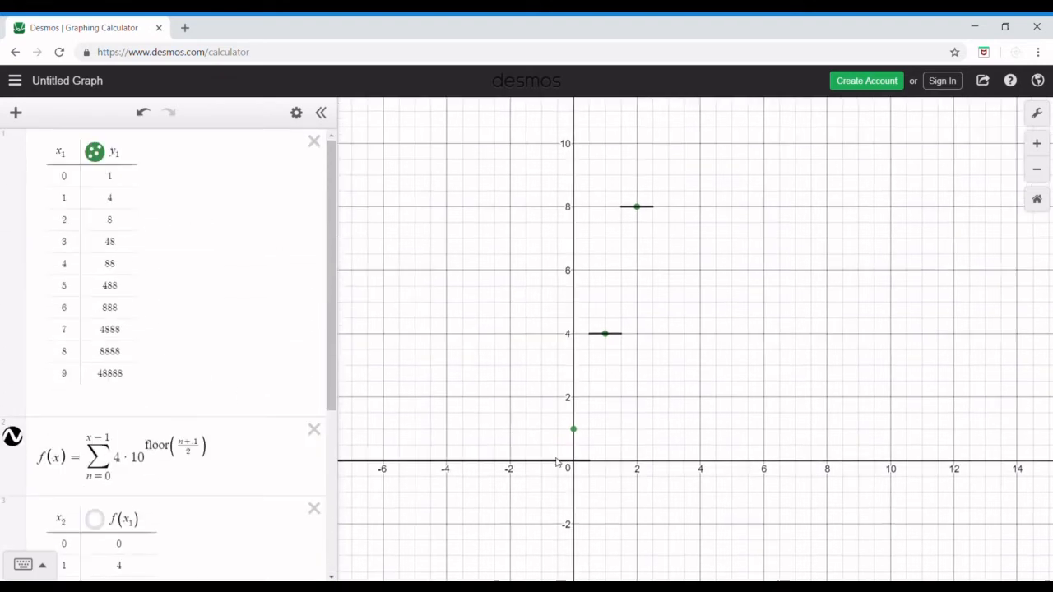
scroll(185, 305, down, 2)
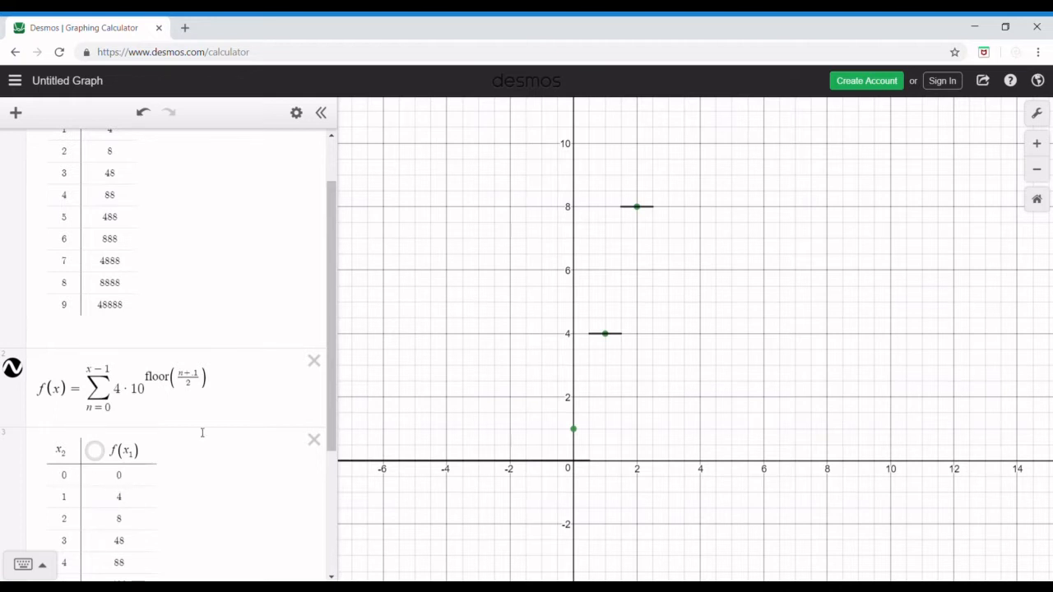
scroll(201, 431, up, 2)
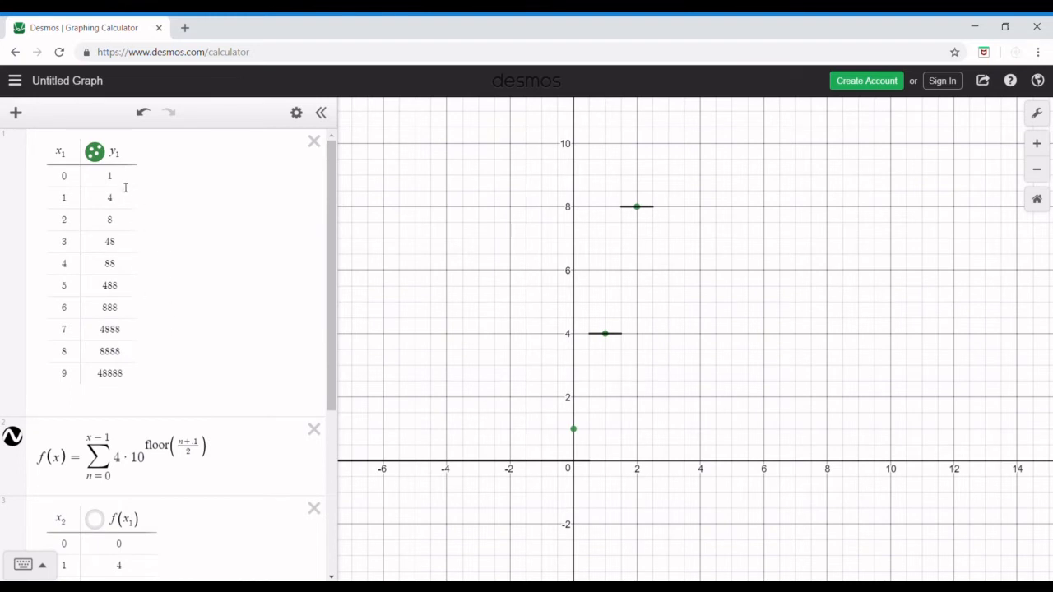
scroll(128, 353, down, 4)
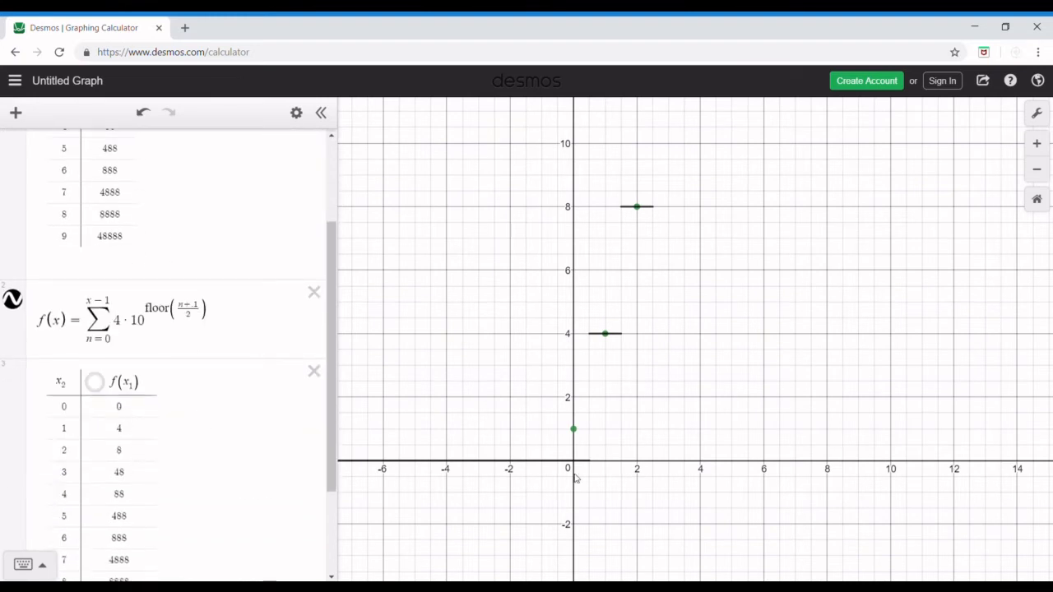
drag(644, 404, 624, 439)
scroll(635, 411, up, 1)
scroll(638, 407, down, 2)
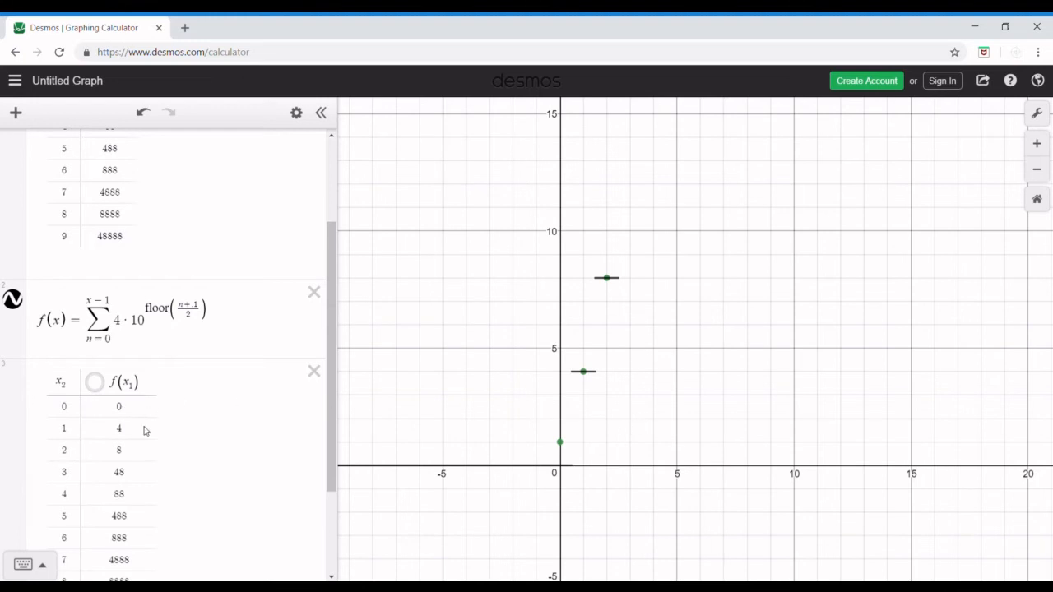
scroll(691, 371, down, 5)
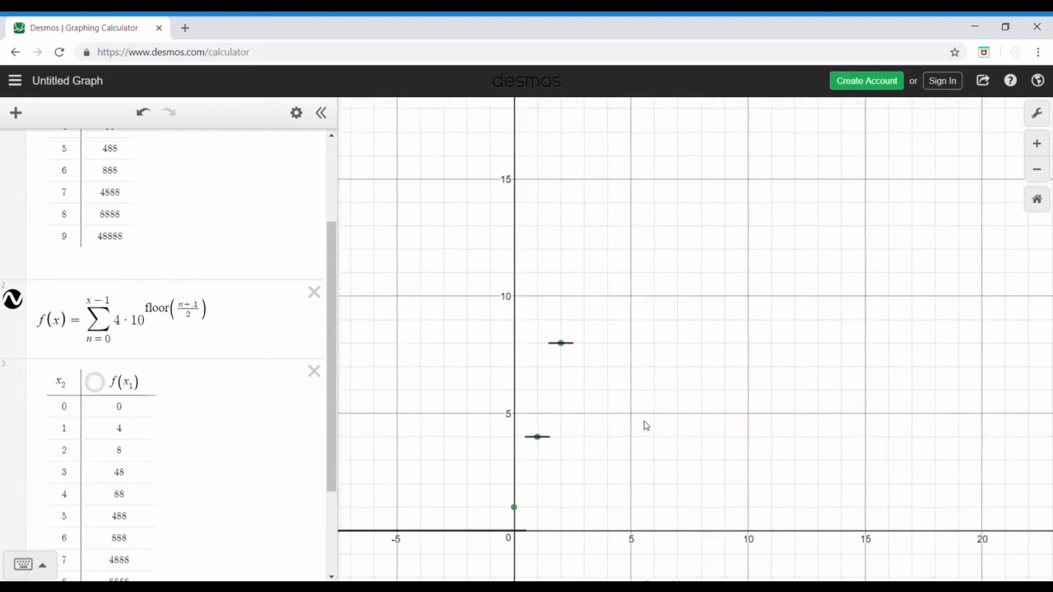
scroll(648, 400, up, 5)
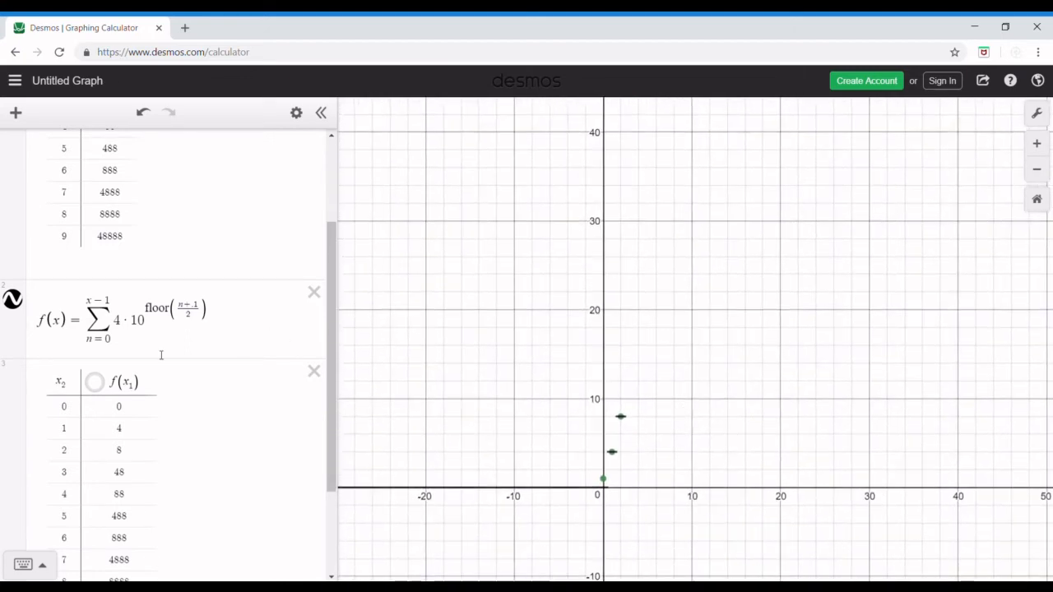
- Recheck both tables against the summation formula and the plotted steps at x = 0, 1 and 2
scroll(130, 357, up, 2)
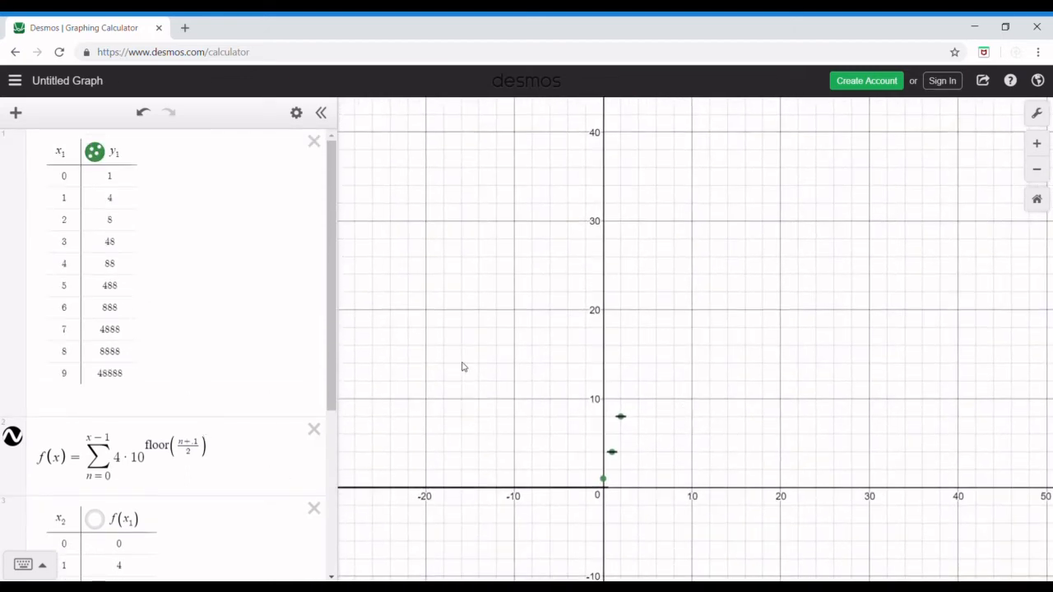
scroll(176, 368, down, 4)
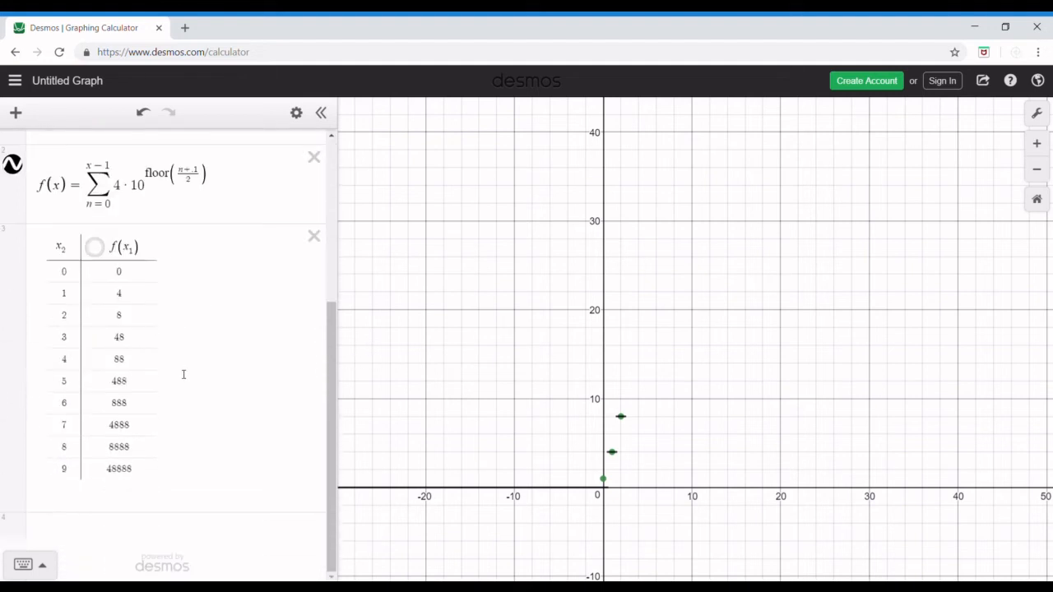
scroll(184, 374, up, 3)
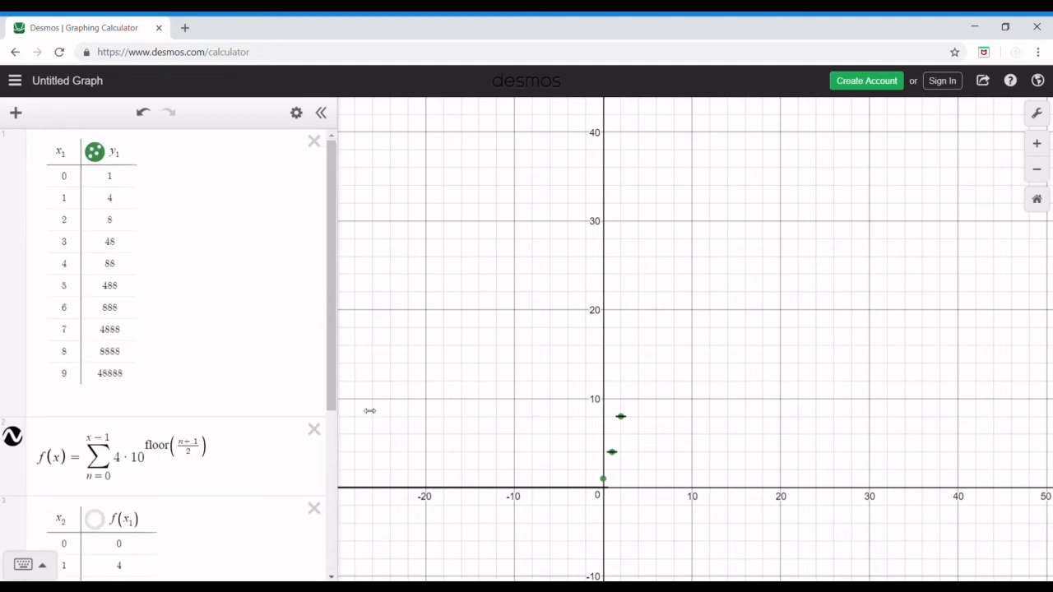
drag(331, 333, 383, 254)
scroll(716, 487, up, 2)
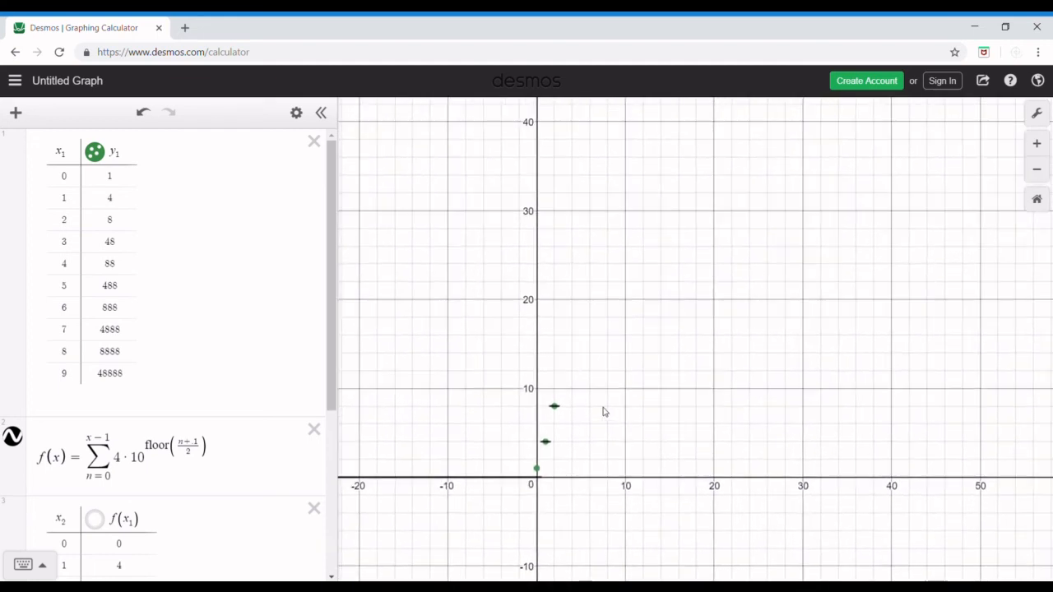
scroll(575, 436, up, 1)
scroll(575, 446, up, 1)
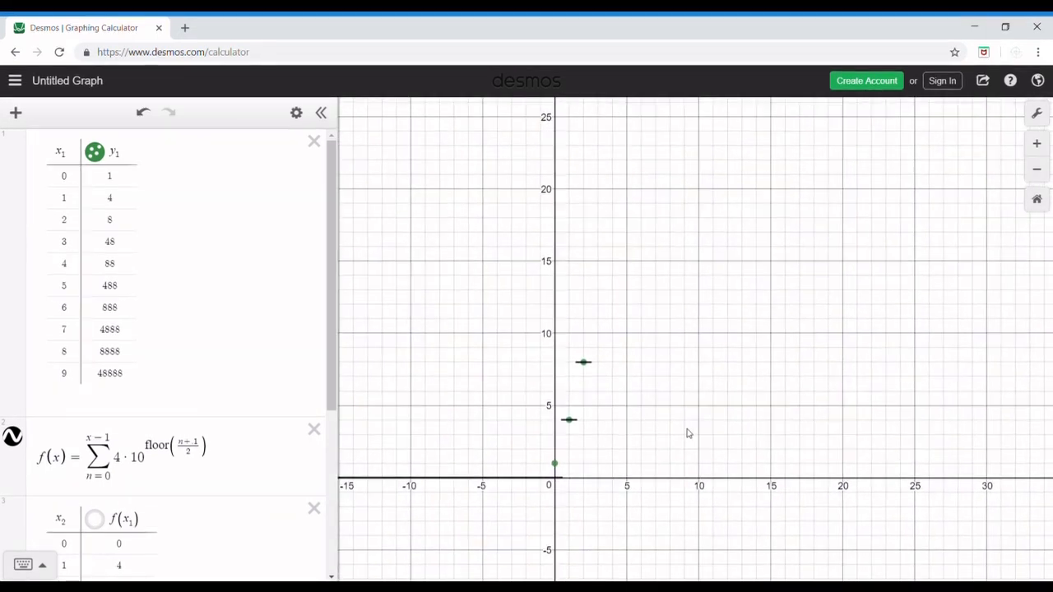